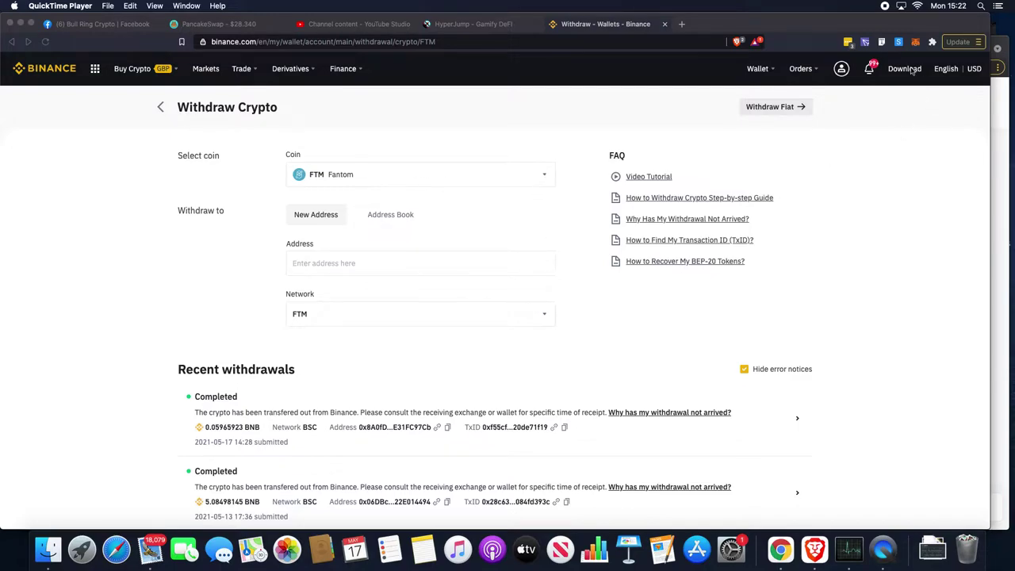
# - Check that MetaMask is on the Fantom Opera network, copy its wallet address and activate the FTM withdrawal address field
pyautogui.click(916, 43)
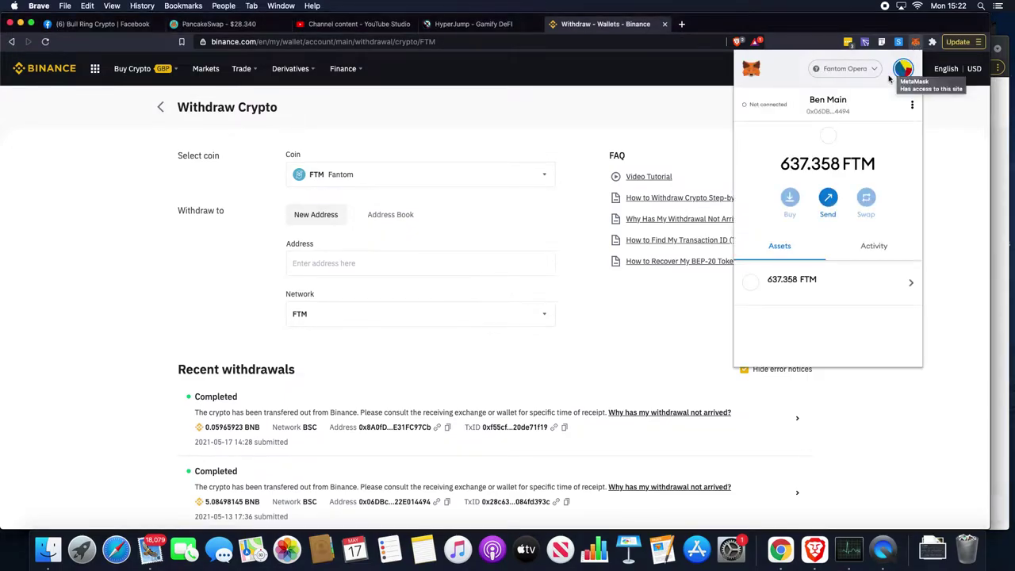
pyautogui.click(875, 71)
pyautogui.click(875, 71)
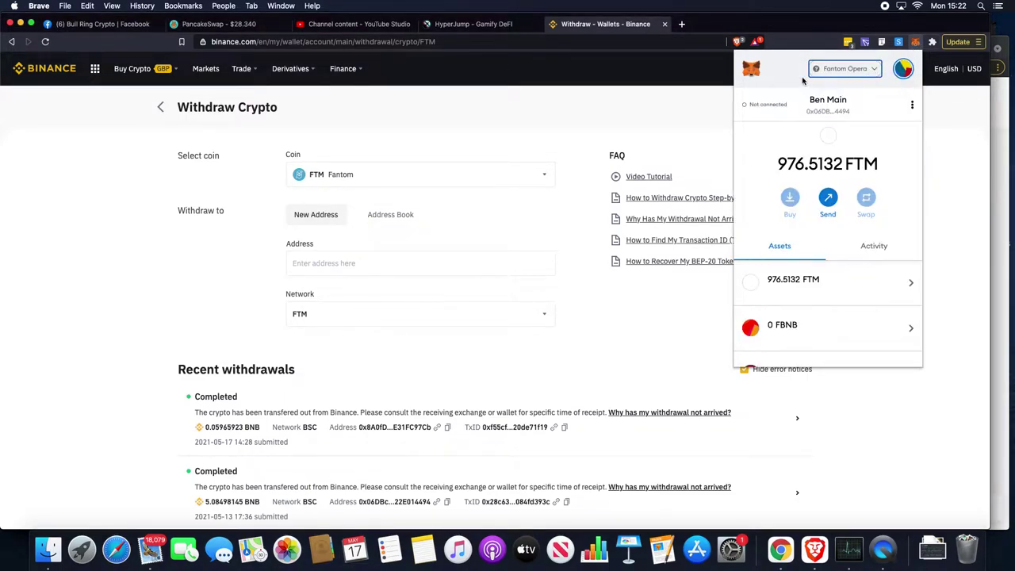
pyautogui.click(830, 113)
pyautogui.click(671, 125)
pyautogui.click(290, 265)
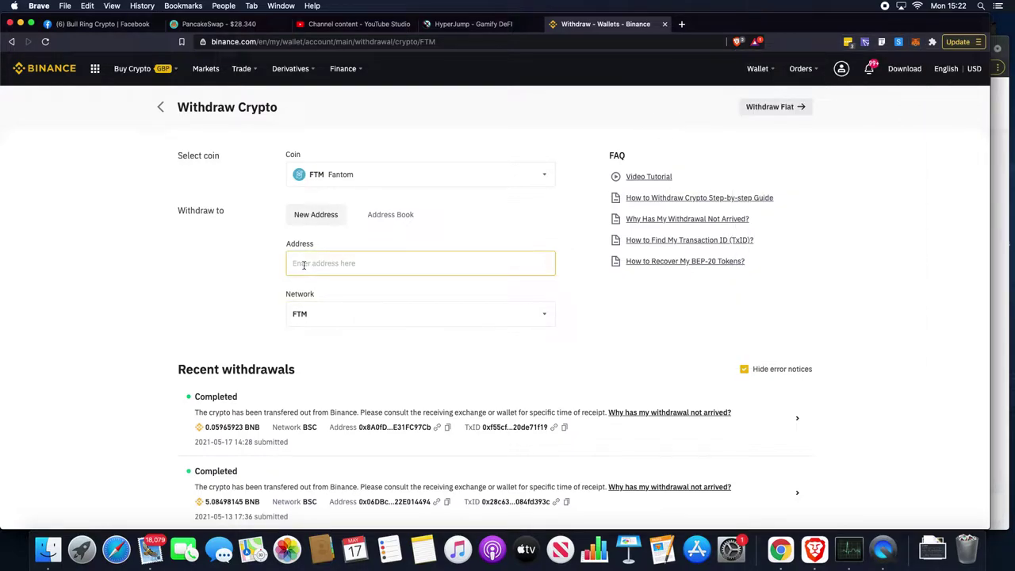
# - Review the available FTM withdrawal networks and their fees, leaving the network selection at FTM, and glance at the MetaMask wallet
pyautogui.click(547, 318)
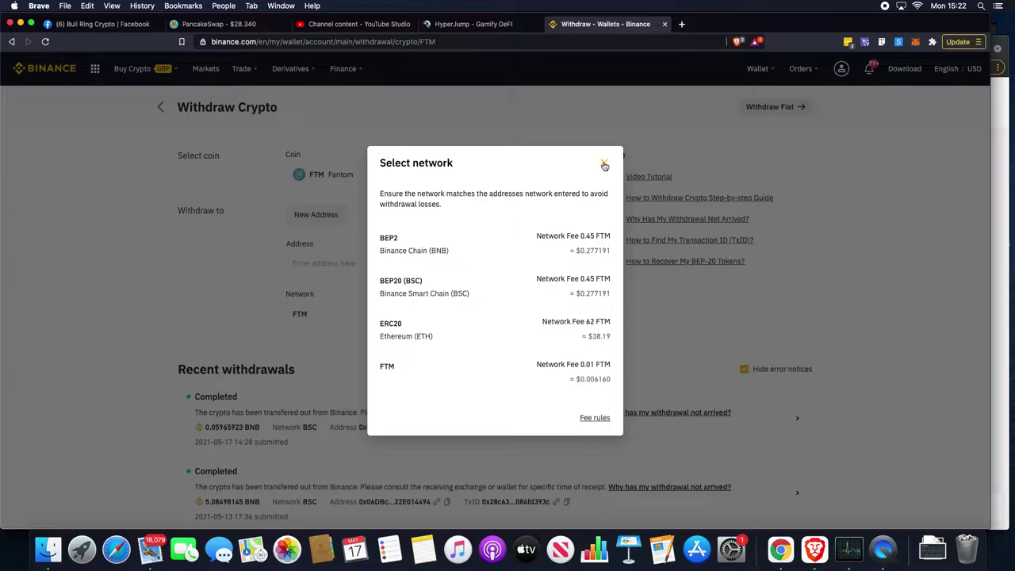
pyautogui.click(605, 165)
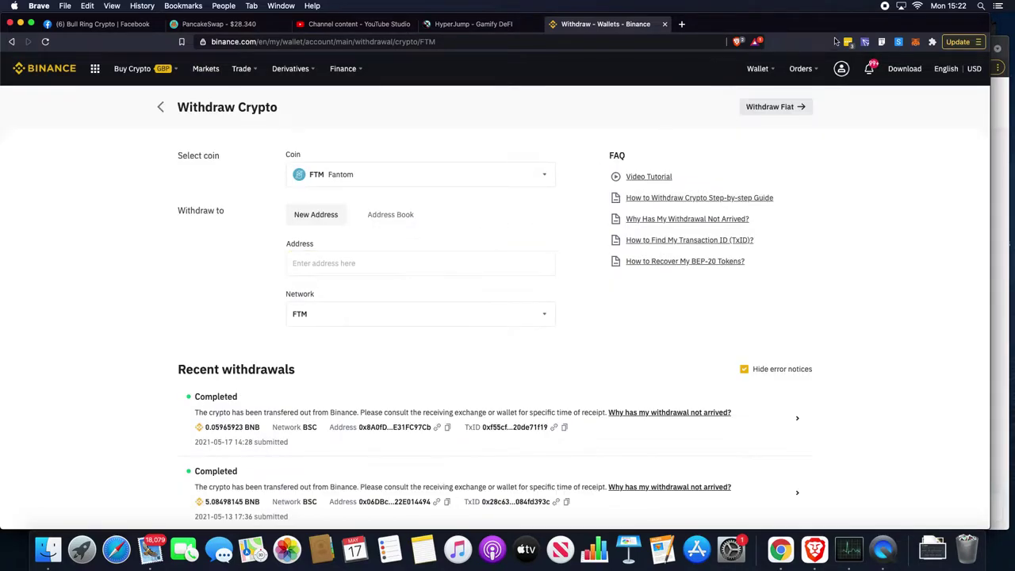
pyautogui.moveTo(905, 69)
pyautogui.click(916, 41)
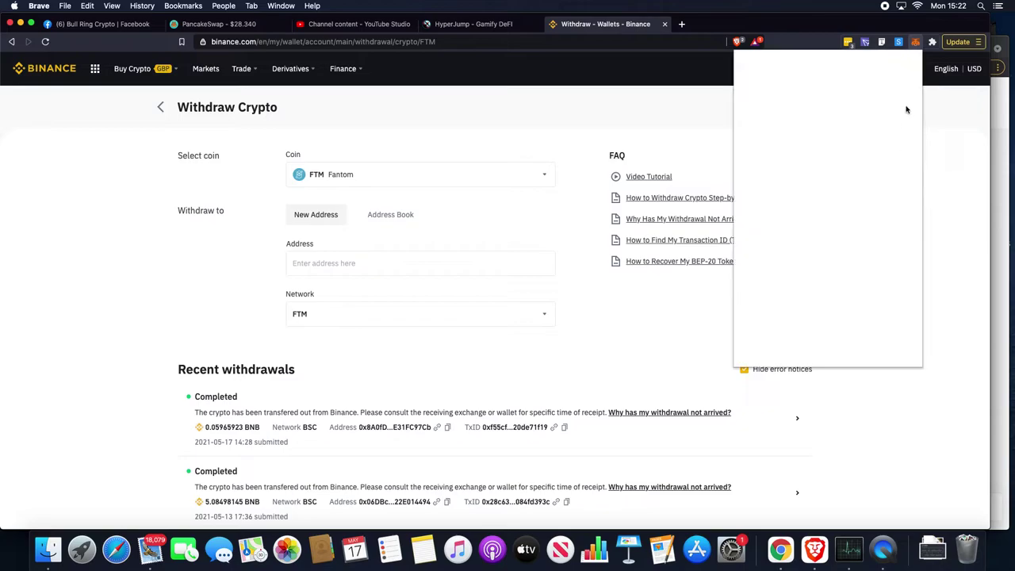
pyautogui.click(700, 68)
# - Load app.spiritswap.finance/#/ in a new tab and close the HyperJump tab
pyautogui.click(682, 24)
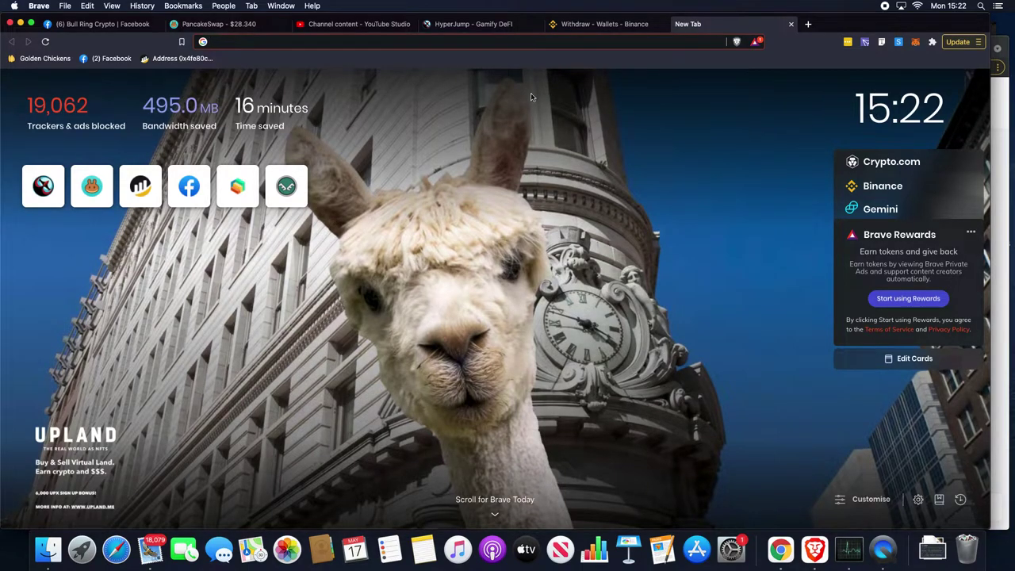
pyautogui.click(537, 24)
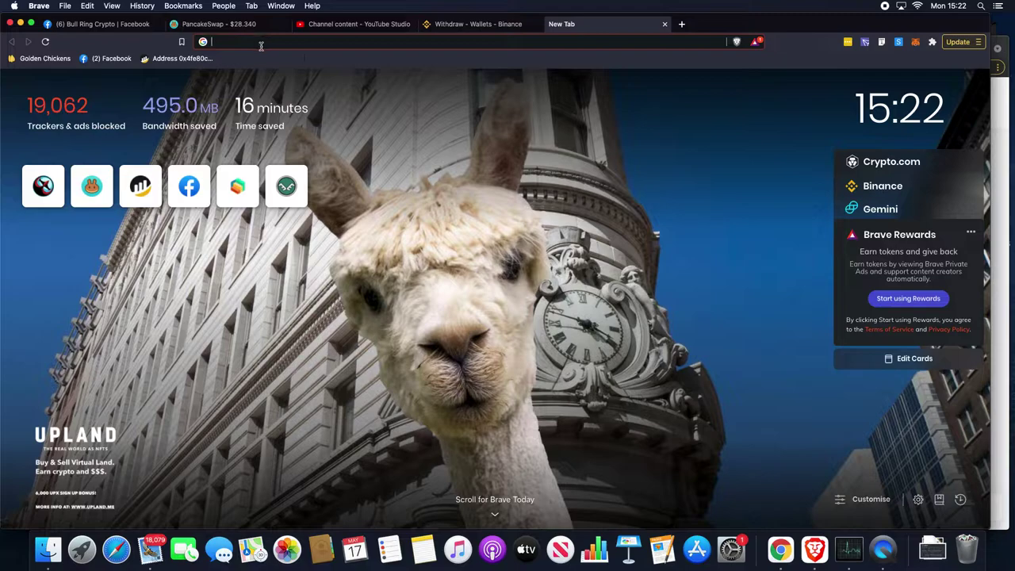
pyautogui.write('spiri')
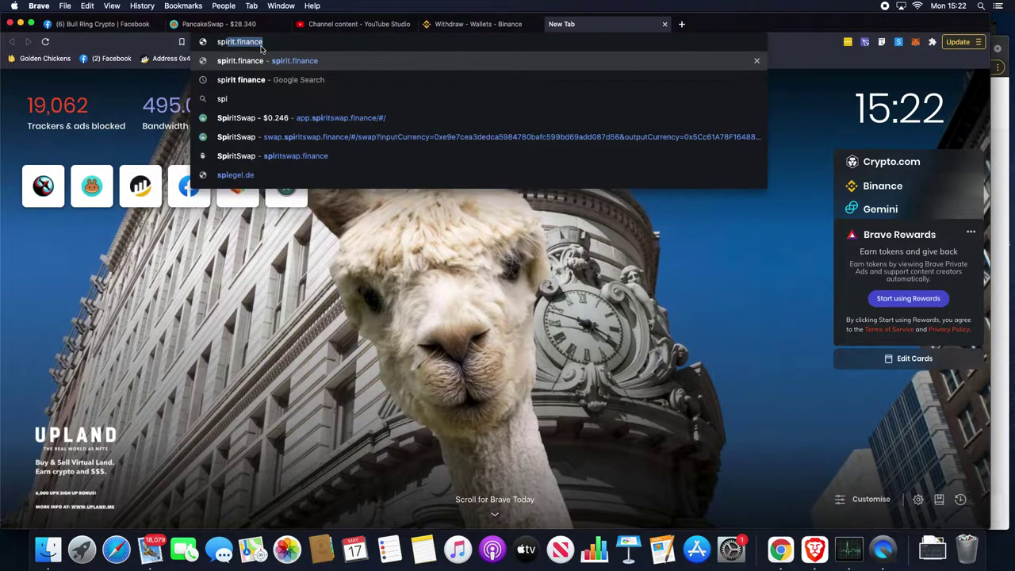
pyautogui.write('tswap.finance/#/')
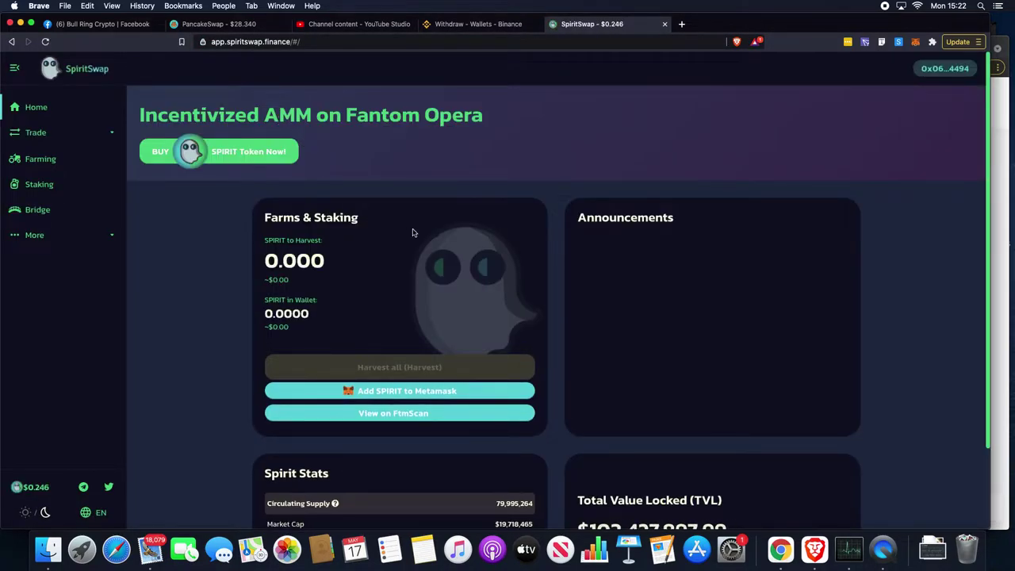
# - Go to SpiritSwap's token exchange page and view the tokens offered as the source currency
pyautogui.scroll(-2, 3, 134)
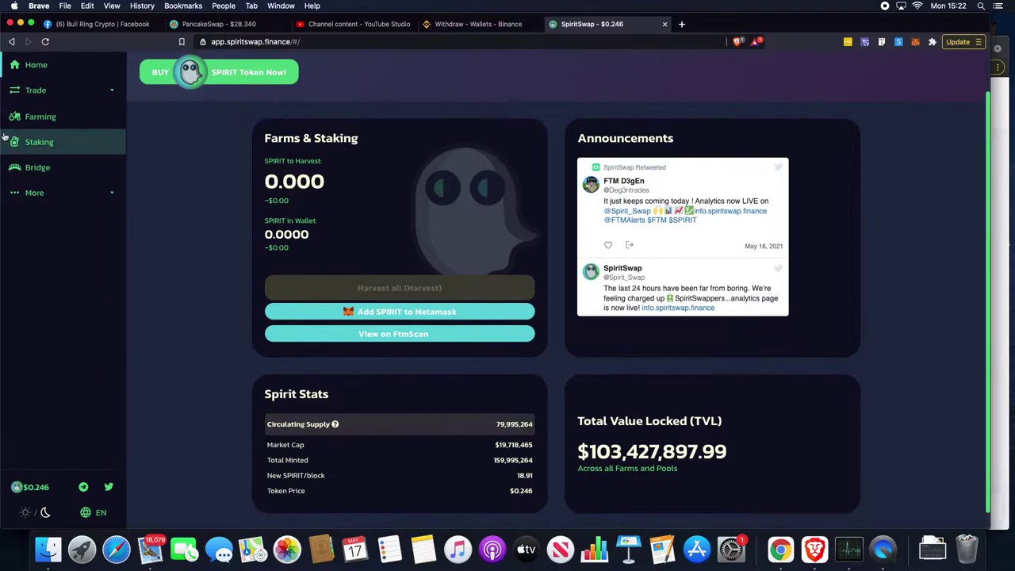
pyautogui.click(110, 93)
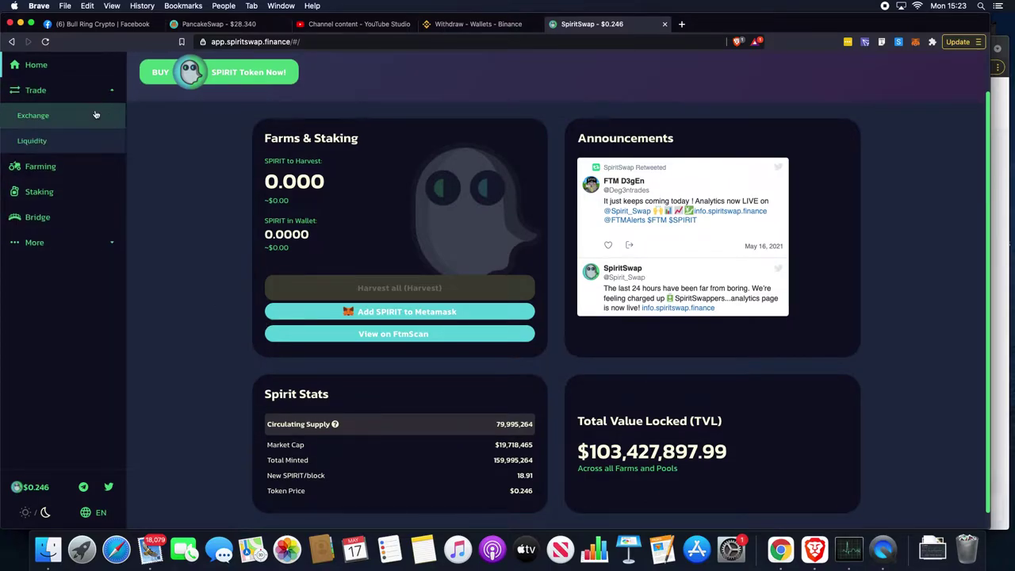
pyautogui.click(50, 116)
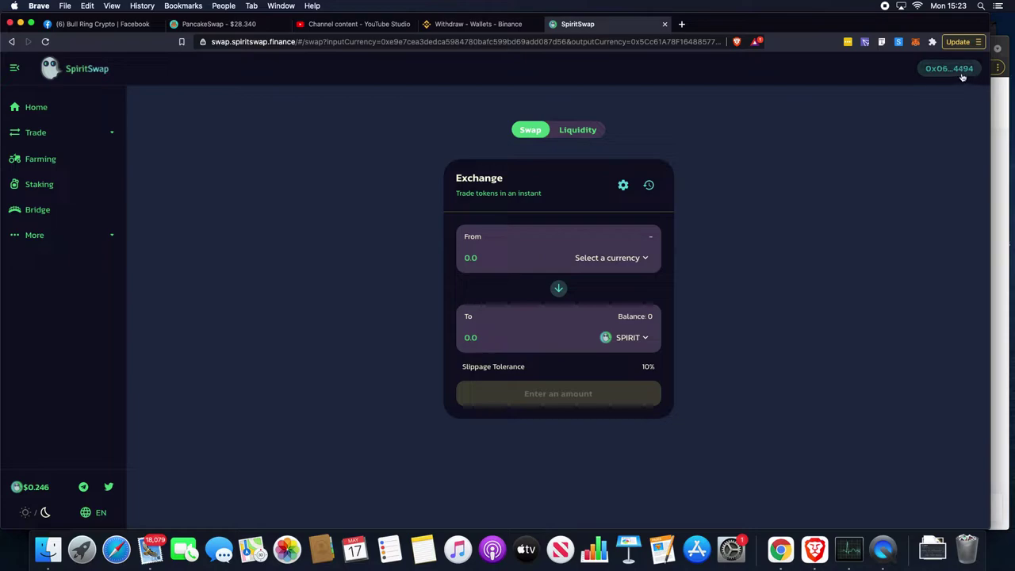
pyautogui.click(644, 258)
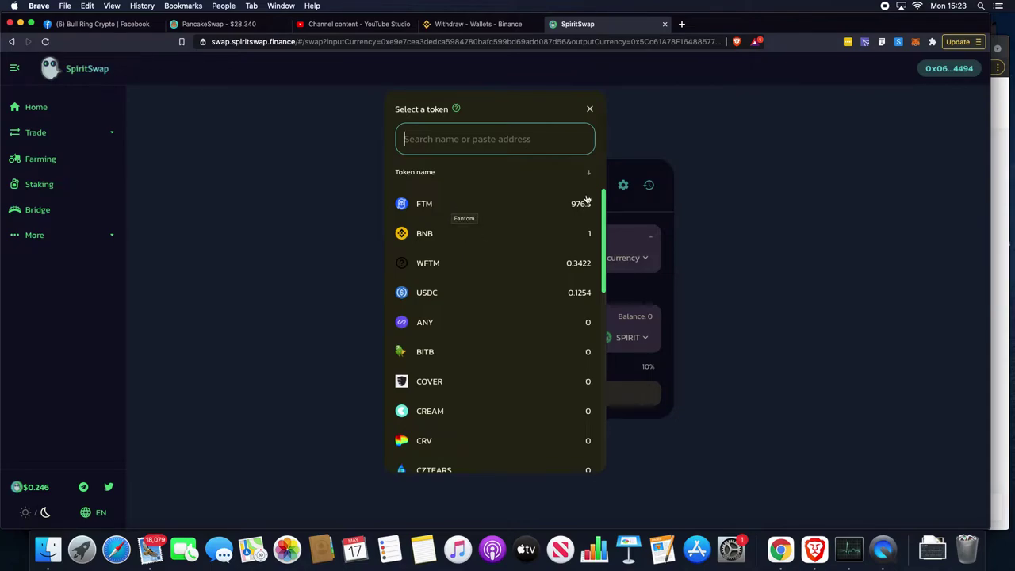
pyautogui.click(641, 124)
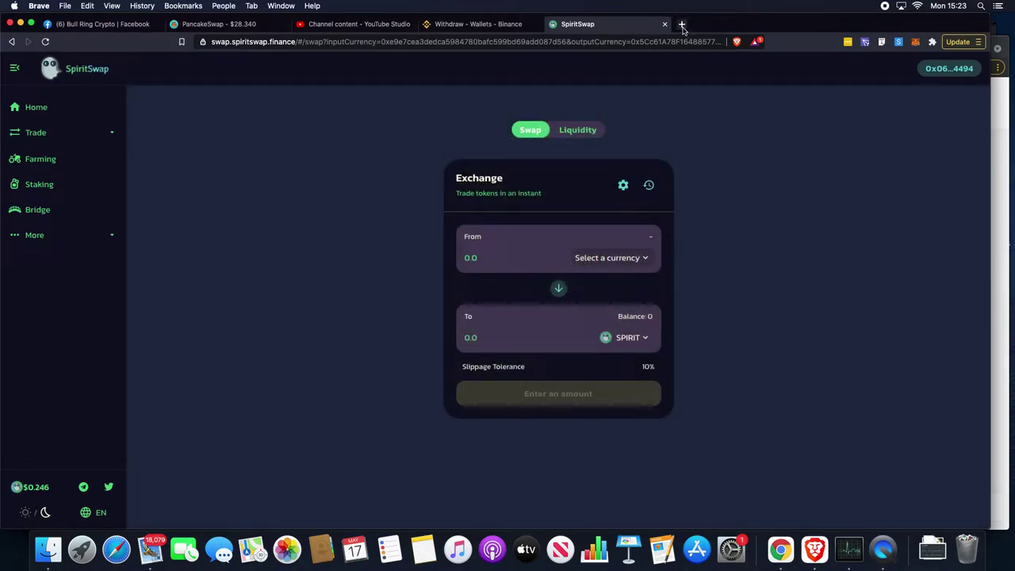
# - Switch to Chrome, search FTMScan for dogenstein, and copy the contract address of the Dogenstein (DSTEIN) token ending in 1131
pyautogui.click(782, 553)
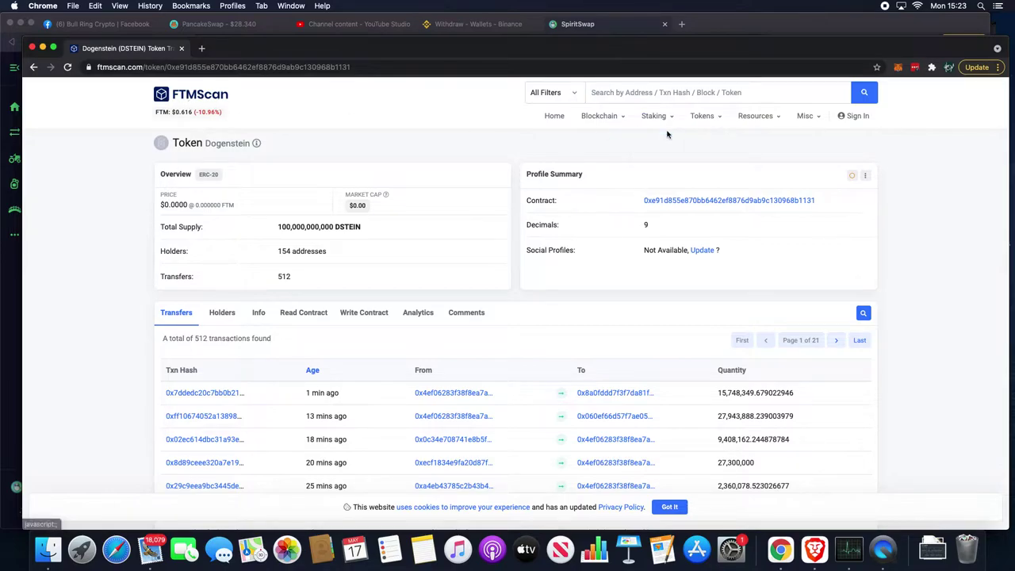
pyautogui.click(610, 93)
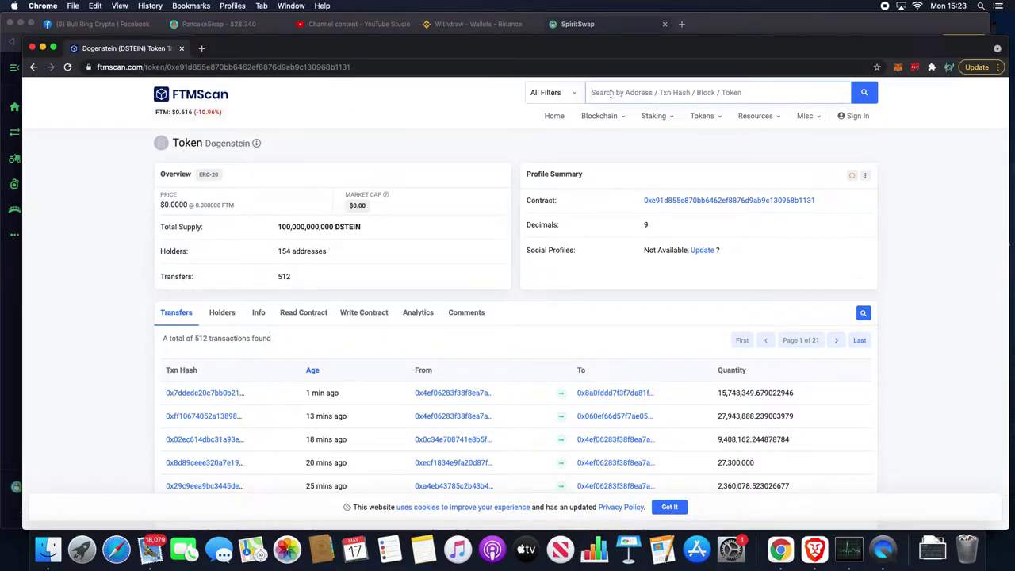
pyautogui.write('dogenstein')
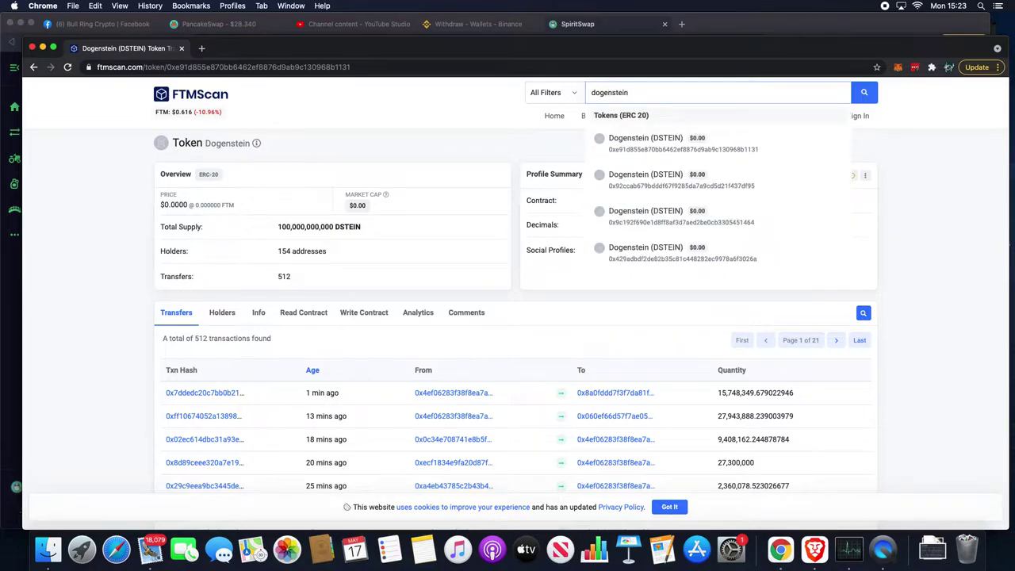
pyautogui.click(699, 148)
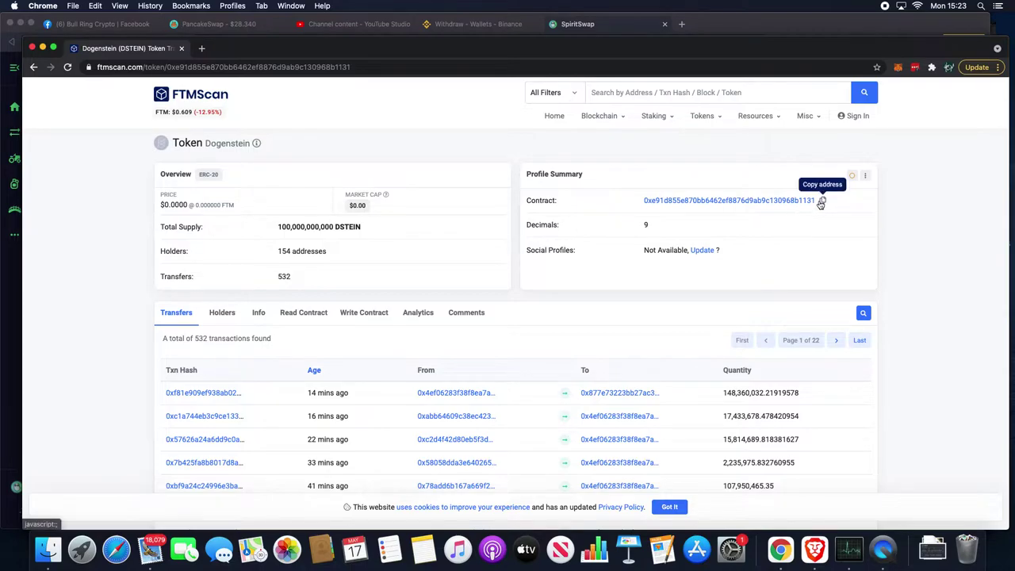
pyautogui.click(822, 202)
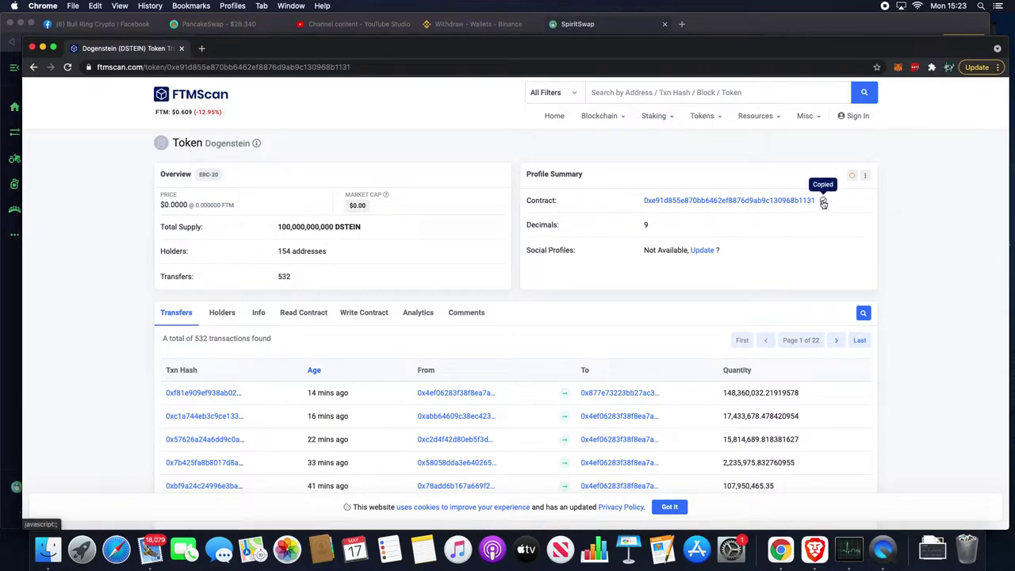
# - Return to SpiritSwap in Brave and choose FTM as the currency to swap from
pyautogui.click(583, 23)
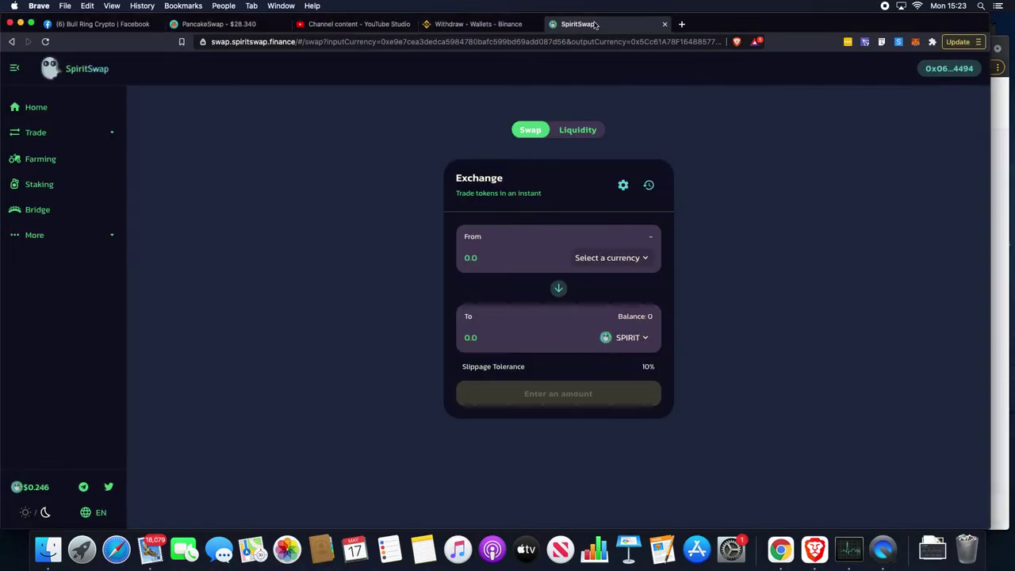
pyautogui.click(647, 260)
pyautogui.click(474, 204)
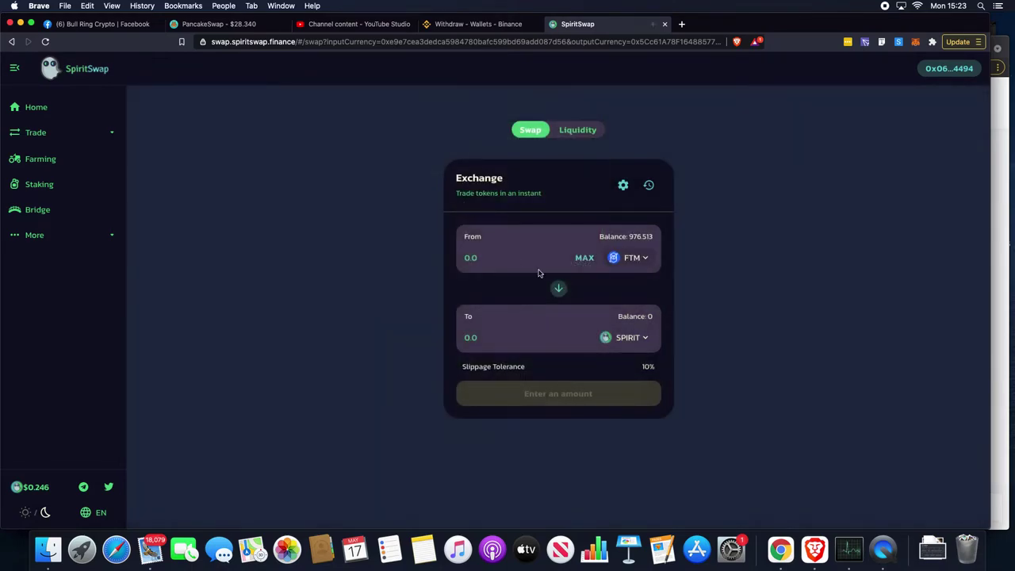
# - Find the DSTEIN token by its copied contract address and choose it as the currency to receive
pyautogui.click(646, 339)
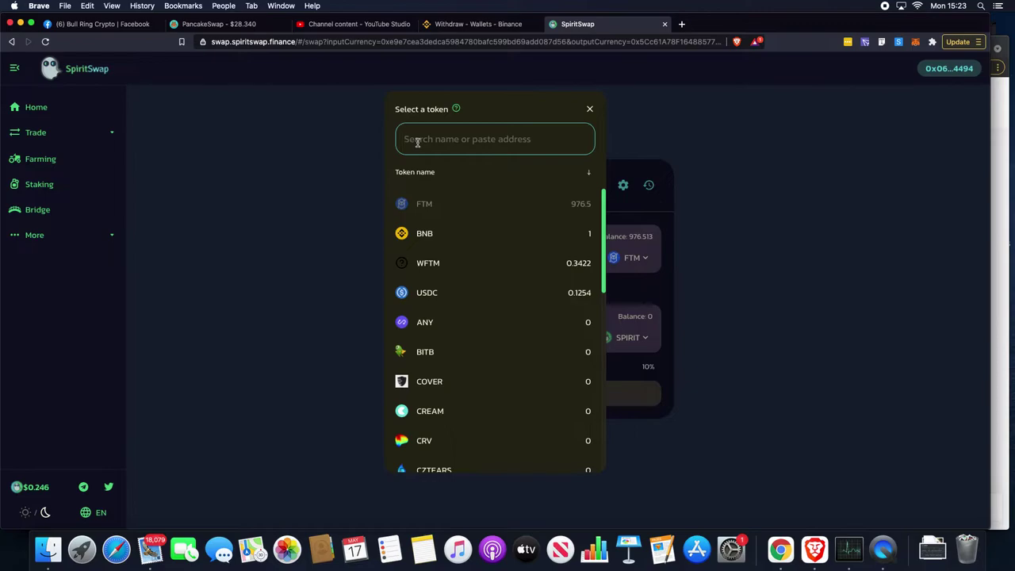
pyautogui.press('super+v')
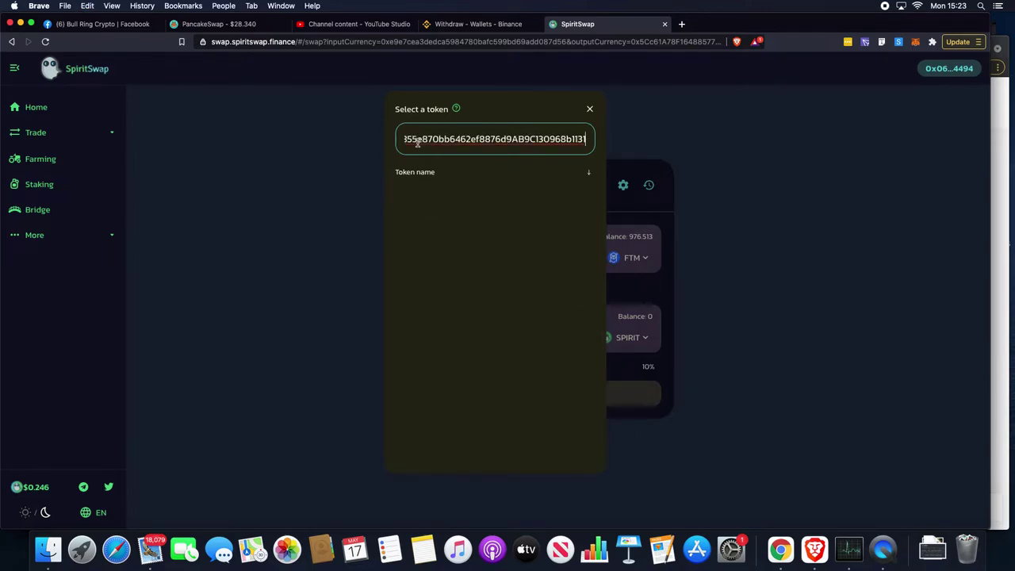
pyautogui.click(555, 179)
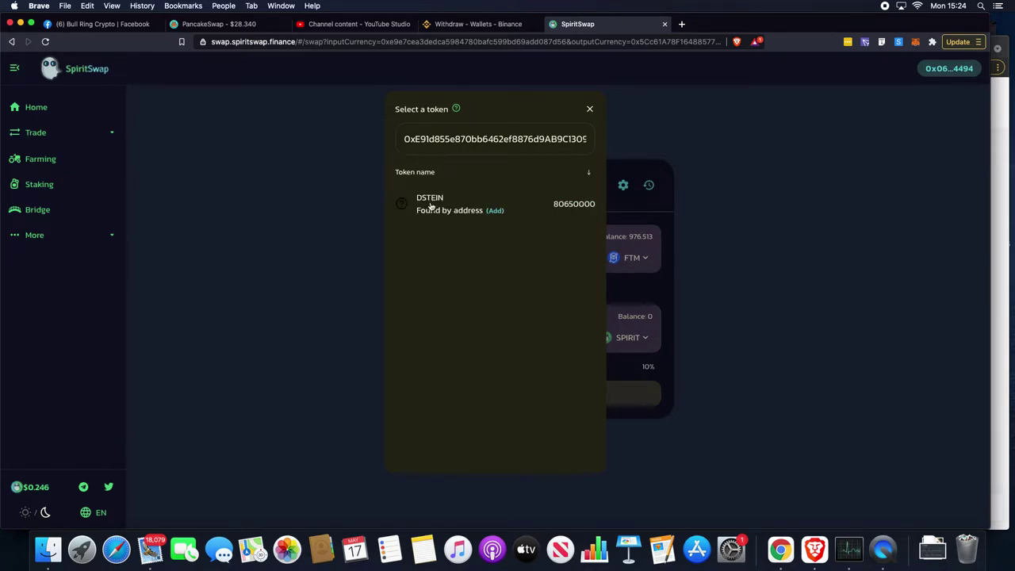
pyautogui.click(430, 205)
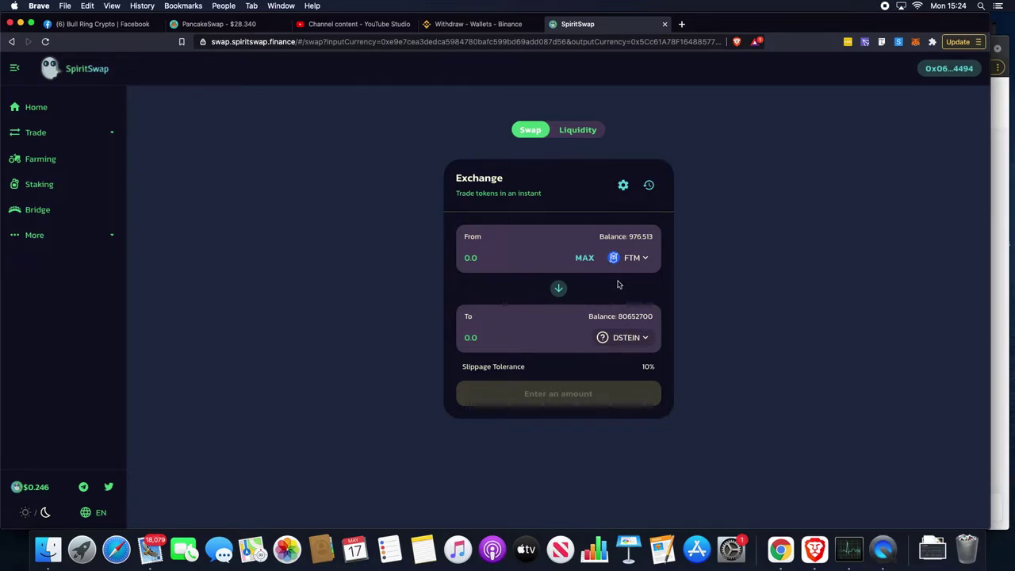
# - Set the amount to swap to 100 FTM and review the slippage tolerance settings without changing them
pyautogui.click(584, 260)
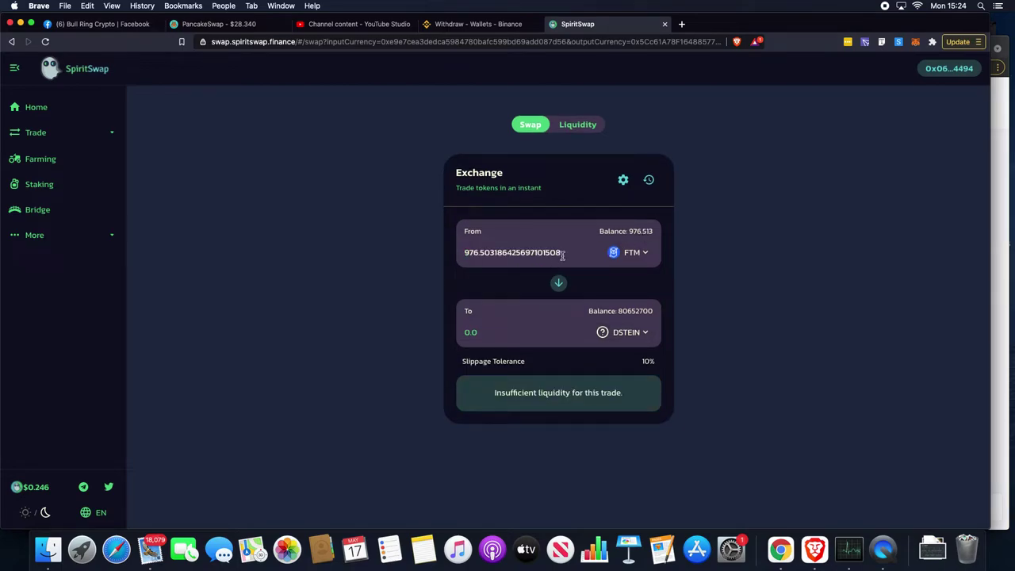
pyautogui.click(562, 253)
pyautogui.doubleClick(465, 253)
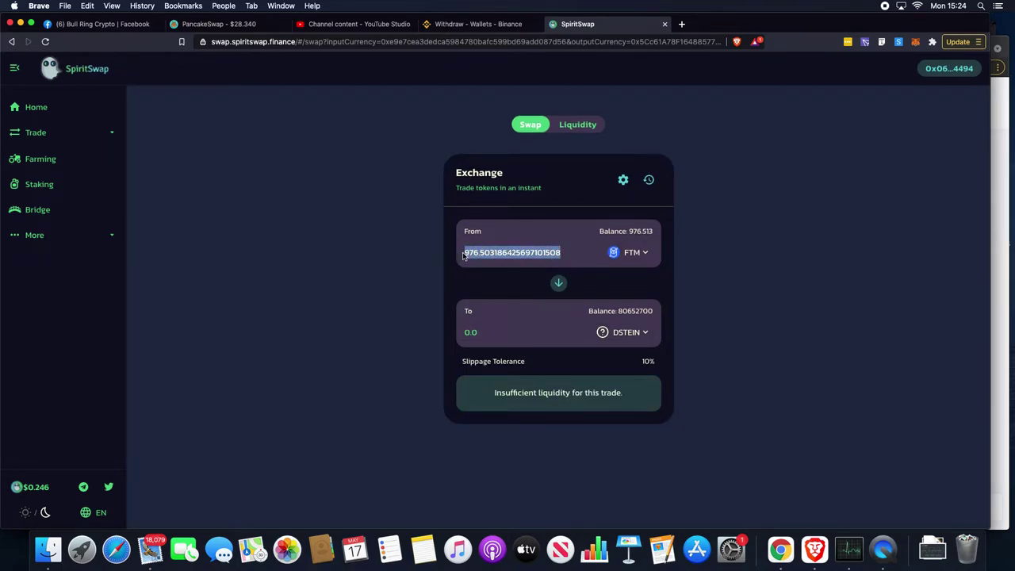
pyautogui.press('BackSpace')
pyautogui.write('1')
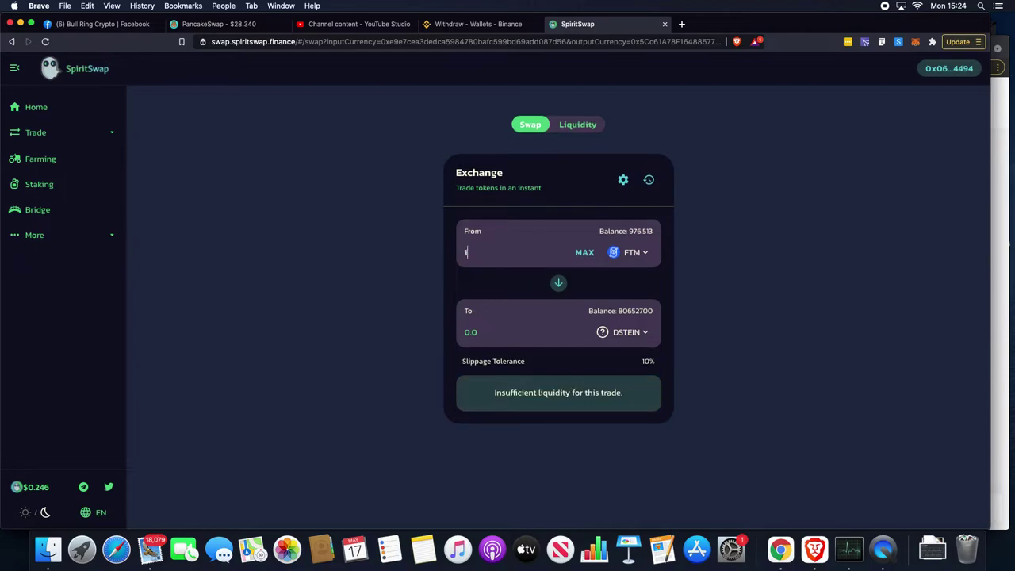
pyautogui.write('00')
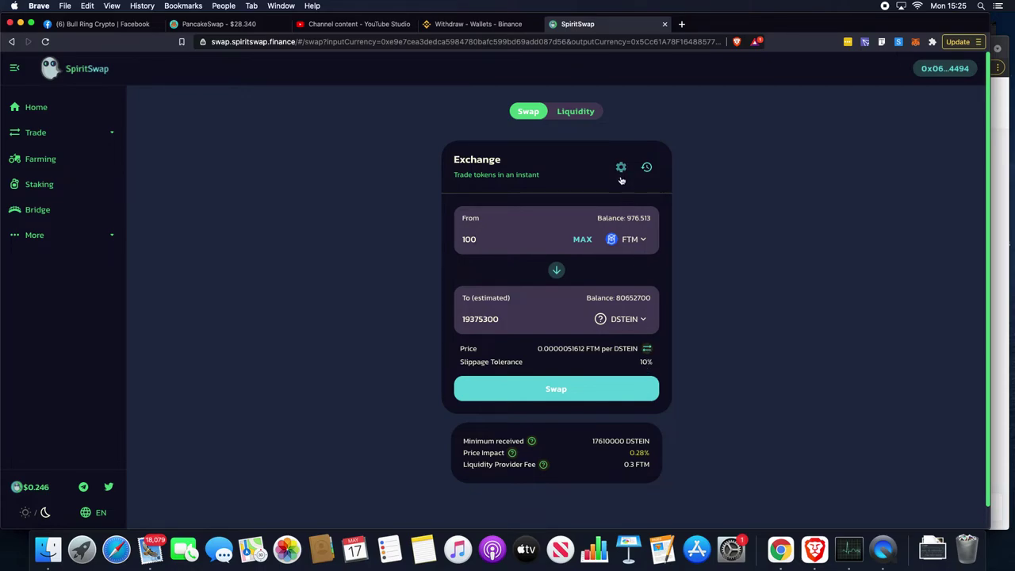
pyautogui.click(622, 167)
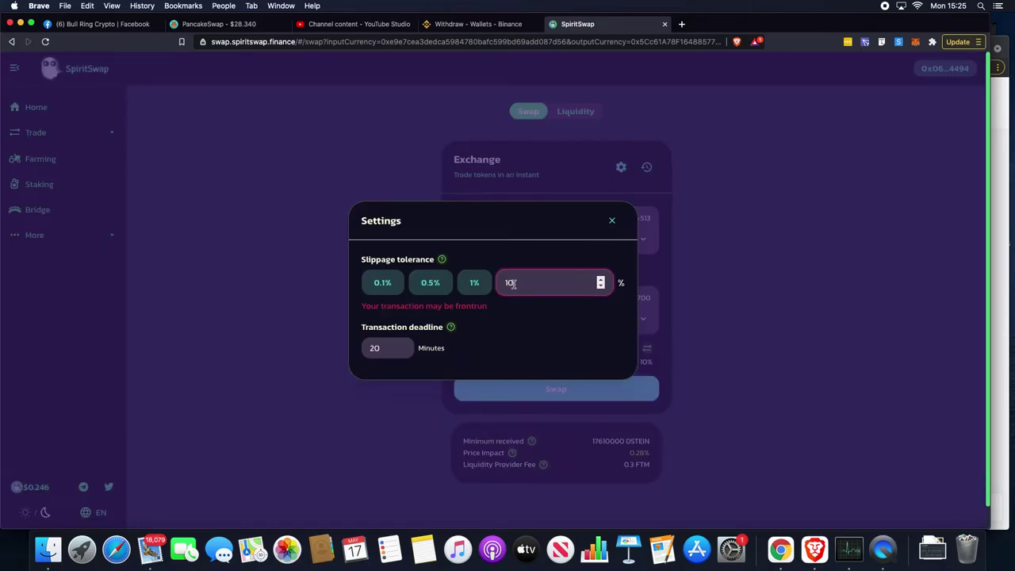
pyautogui.click(576, 184)
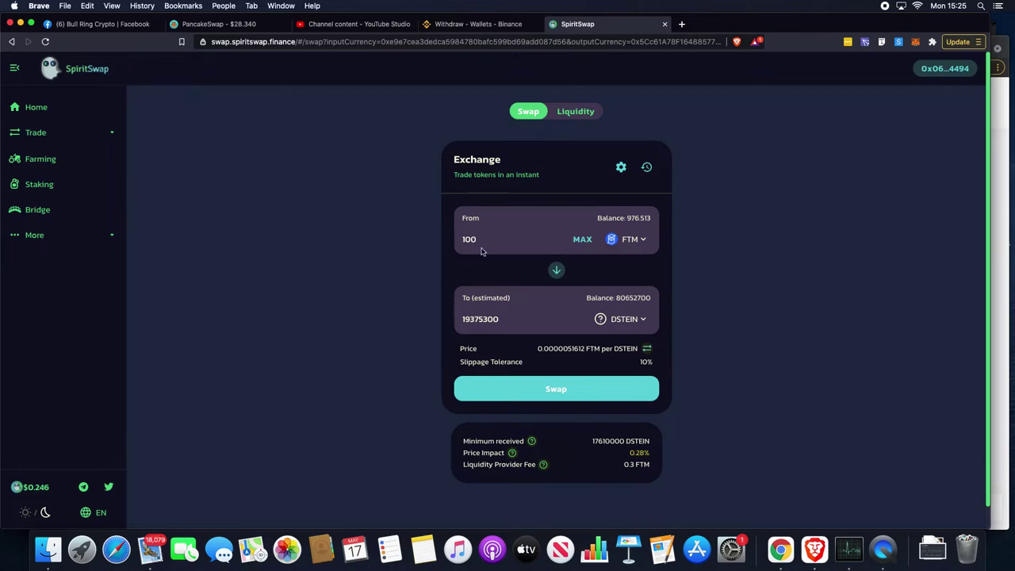
# - Swap the 100 FTM for DSTEIN, approve the transaction in MetaMask and dismiss the submission notice
pyautogui.click(562, 389)
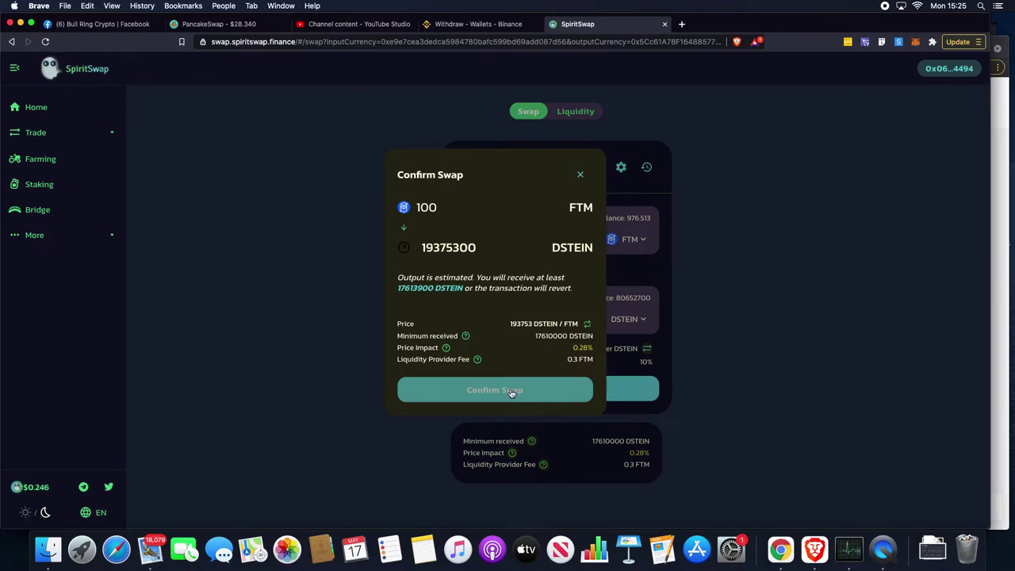
pyautogui.click(512, 391)
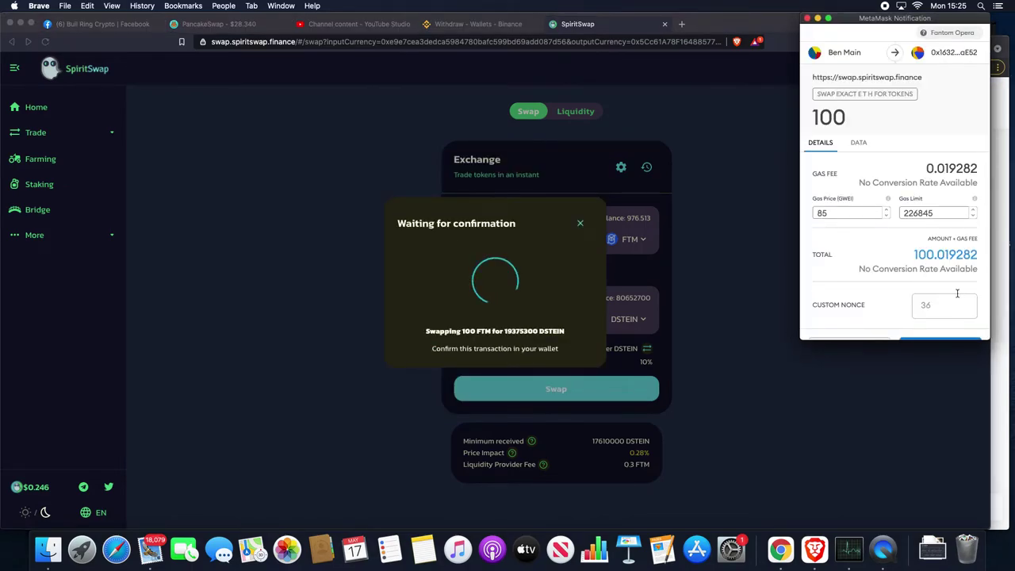
pyautogui.scroll(-2, 941, 290)
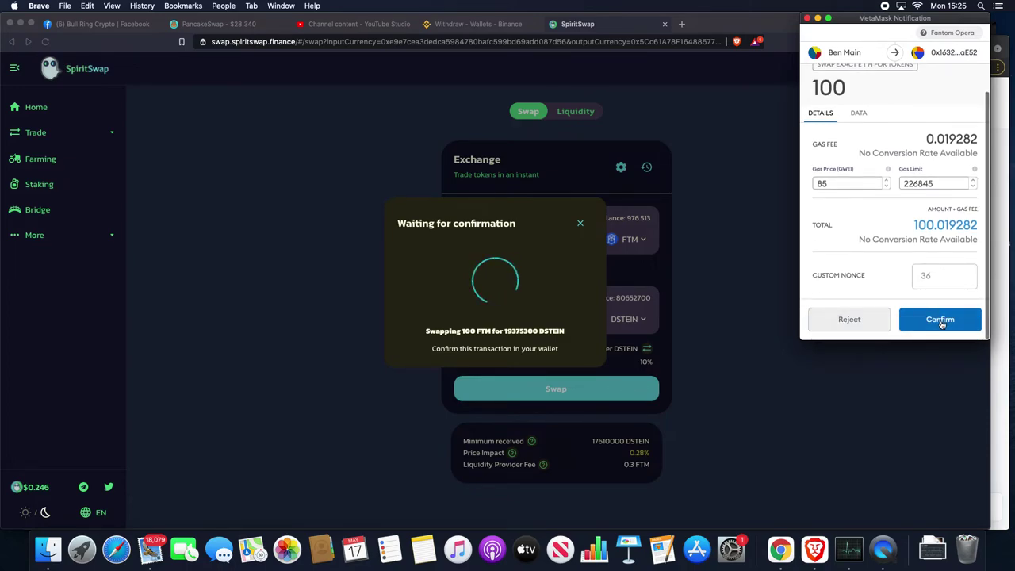
pyautogui.click(942, 321)
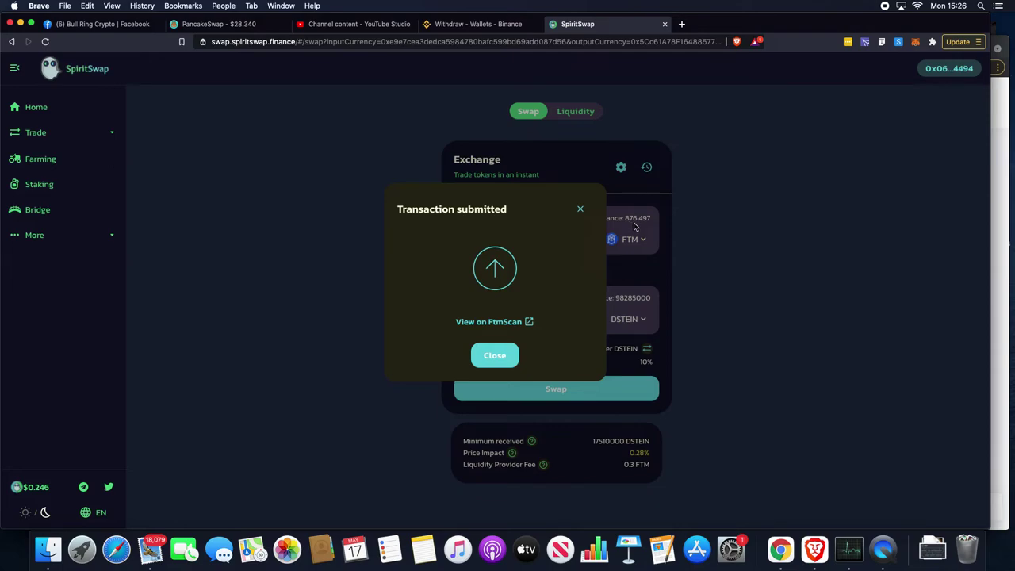
pyautogui.click(580, 212)
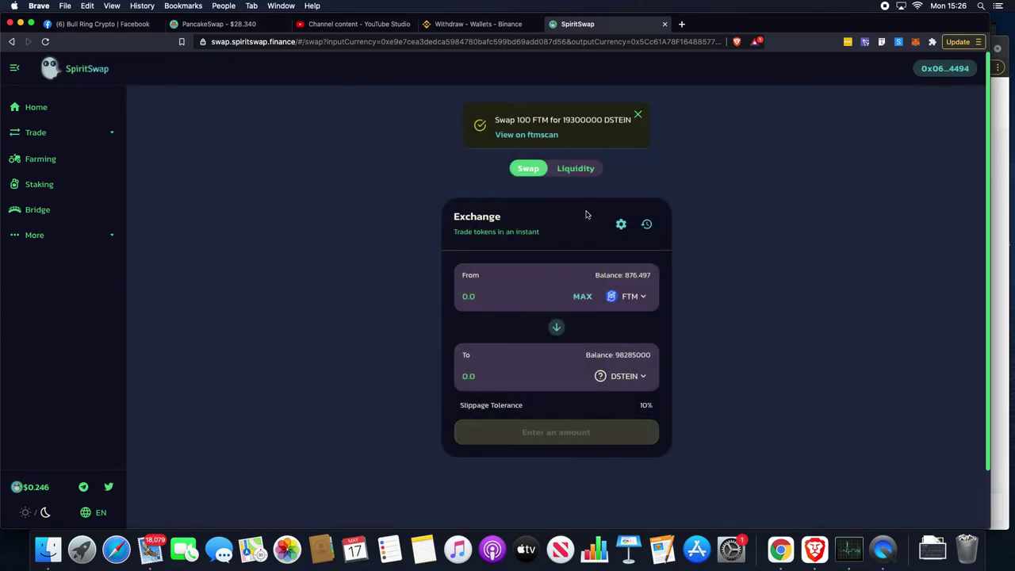